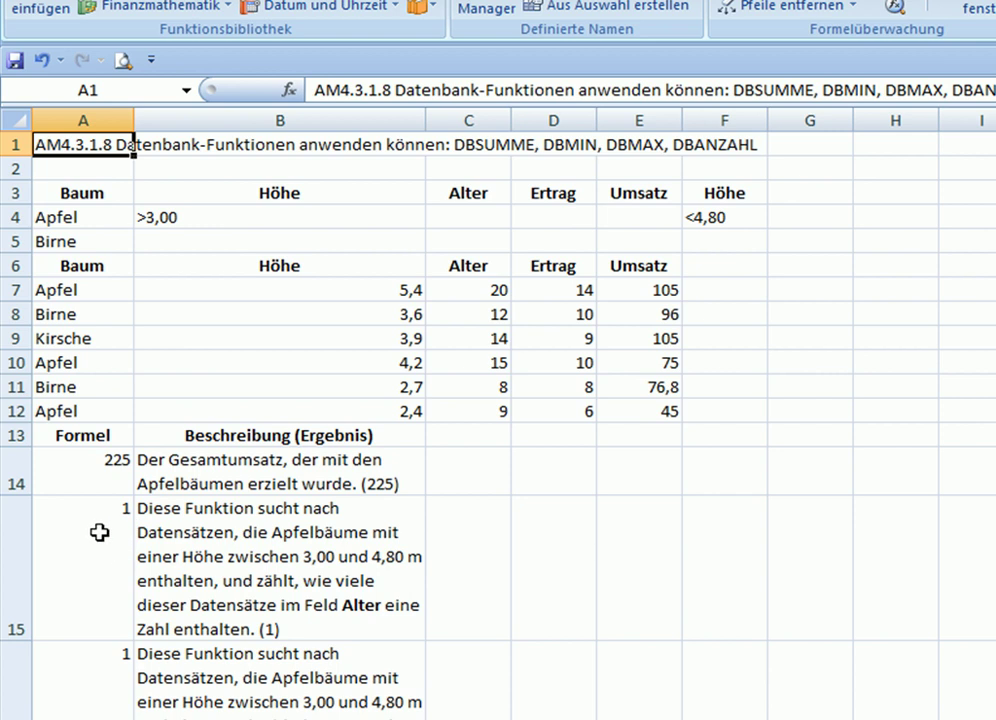
Change the DBANZAHL database range in A15 from A6:B12 to A6:E12, keeping criteria A3:F4.
click(98, 530)
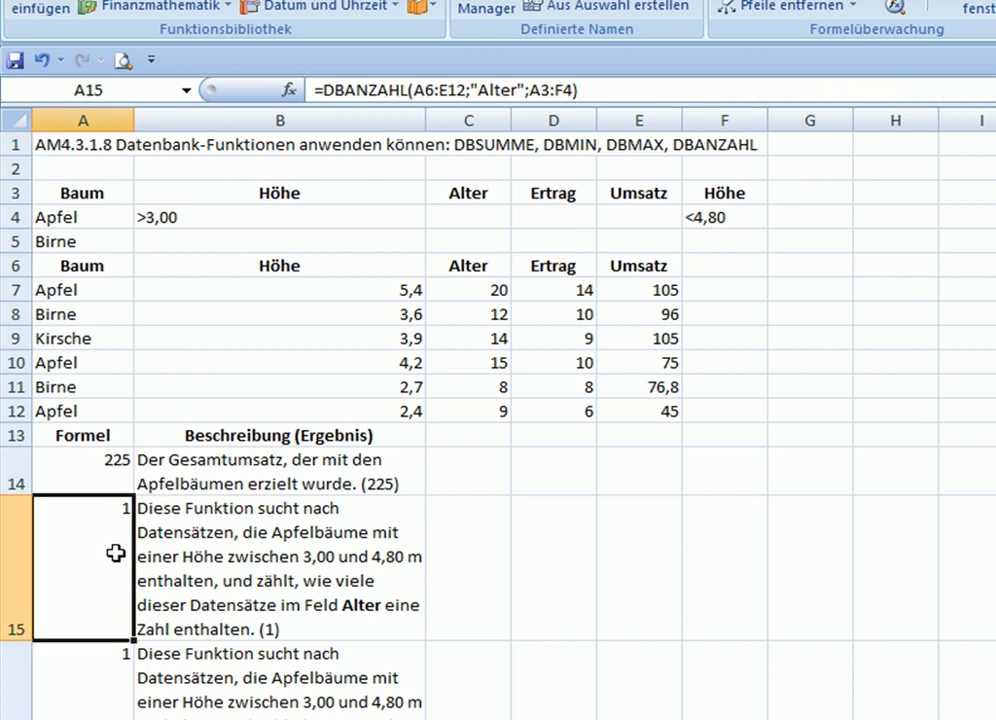
click(432, 89)
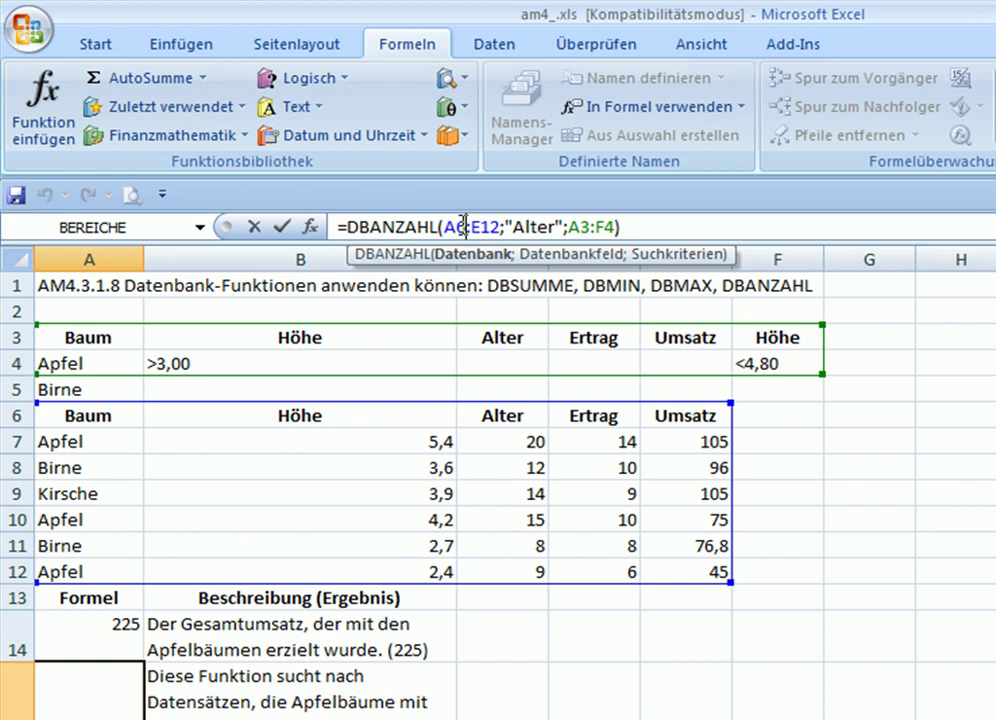
click(463, 226)
text(E)
click(575, 228)
drag(568, 228, 616, 228)
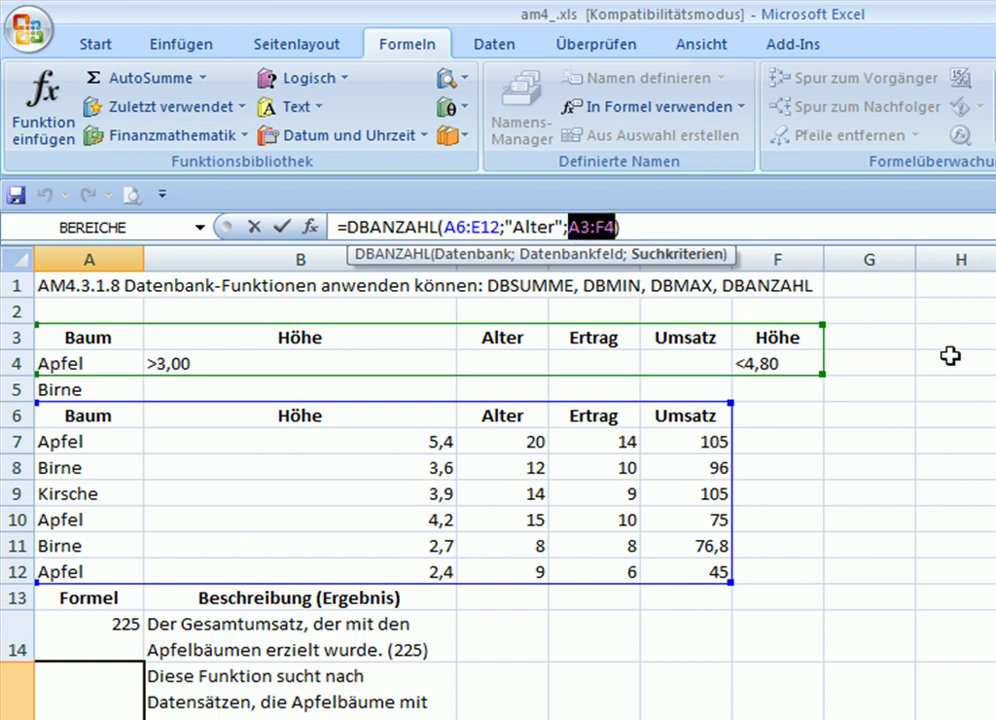
click(591, 228)
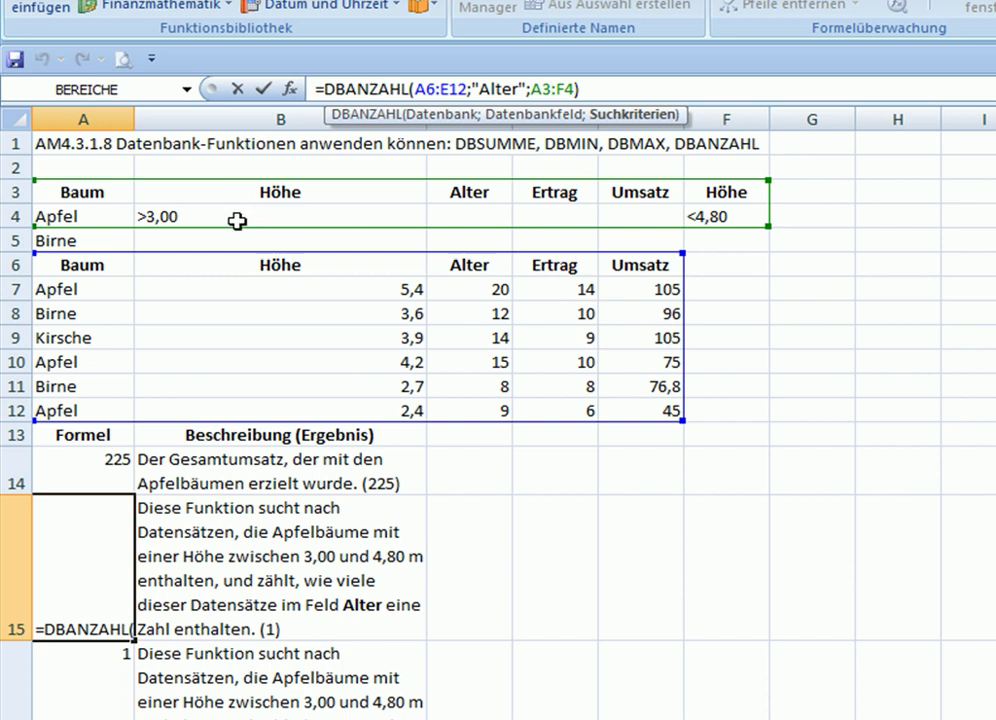
drag(238, 226, 240, 219)
key(Return)
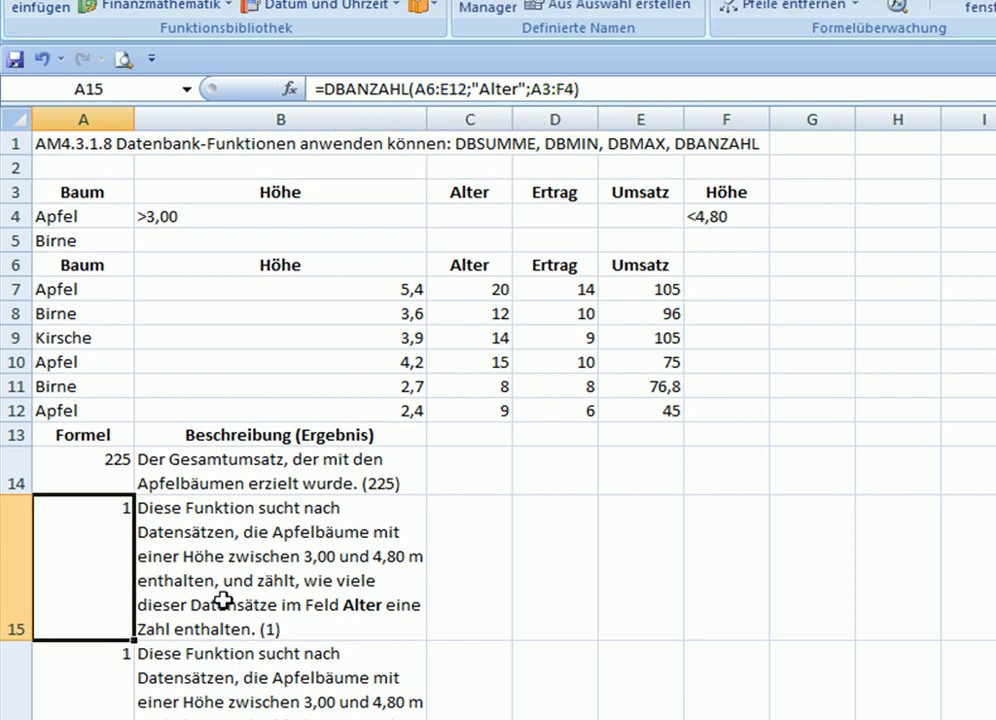
Check the DBSUMME formula in A14, then scroll down to the invoice table at row 30.
click(104, 467)
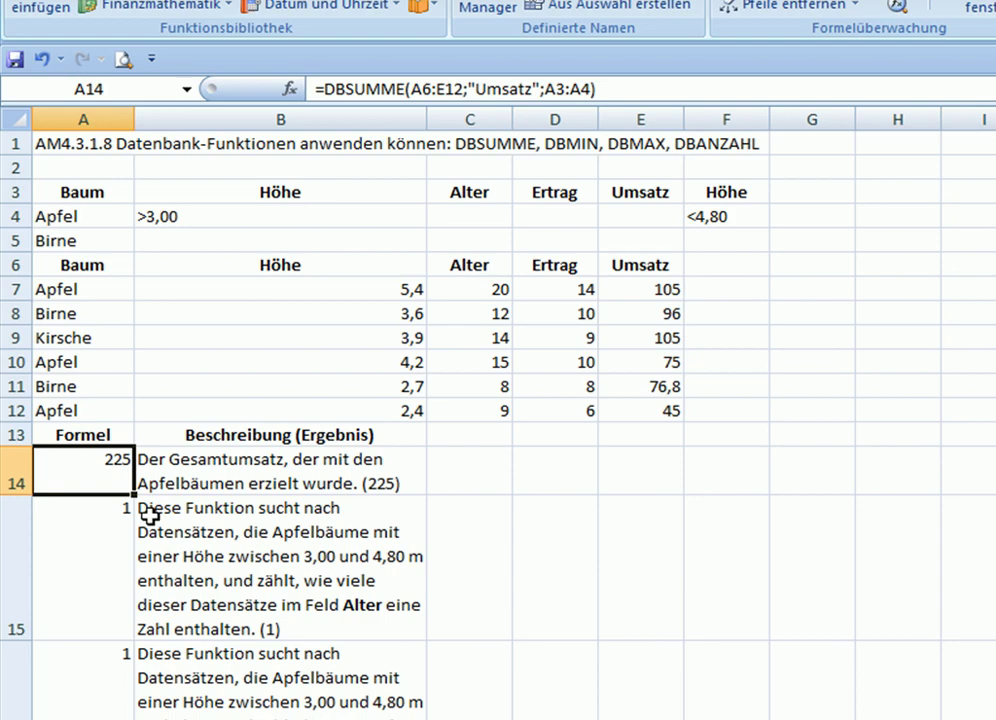
scroll(150, 530, down, 1)
scroll(175, 525, down, 2)
scroll(181, 524, down, 2)
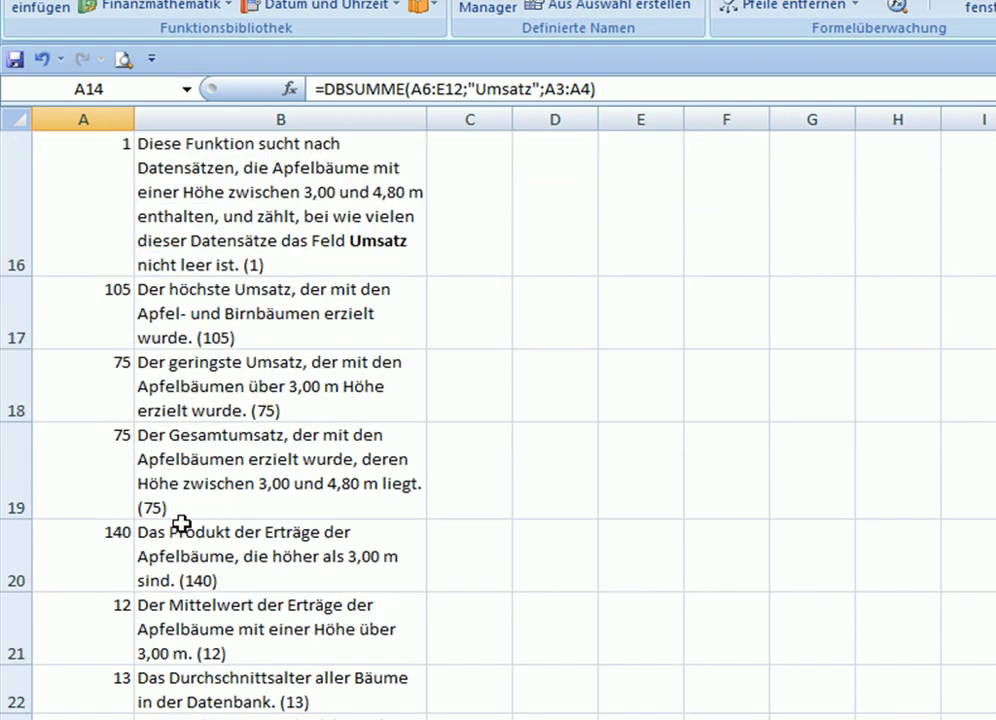
scroll(181, 524, down, 2)
scroll(178, 525, down, 2)
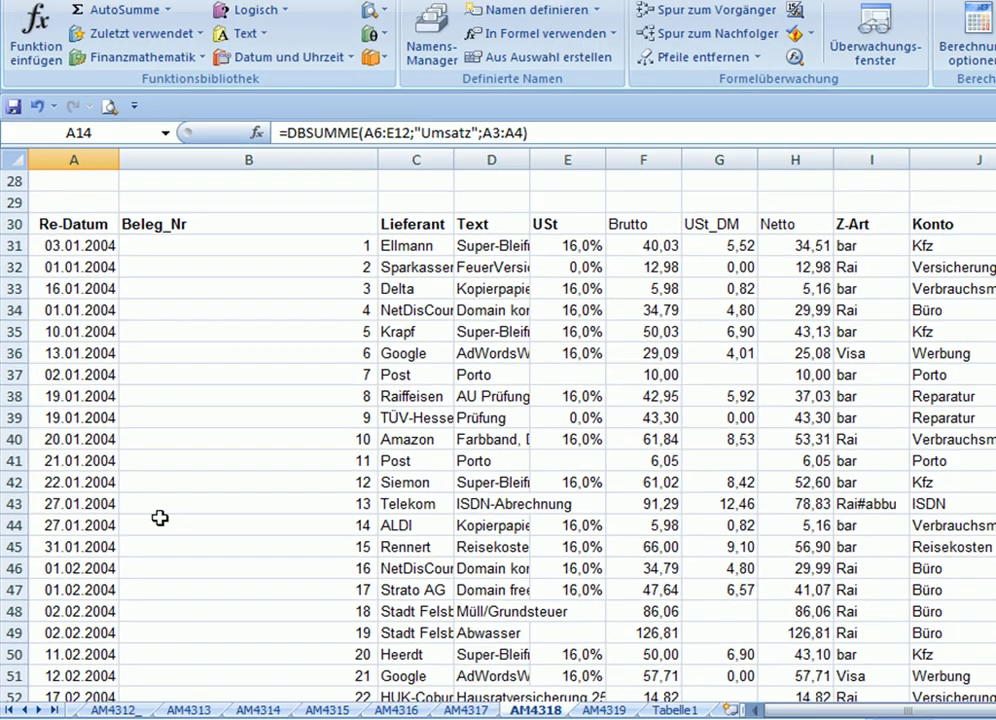
Narrow column B and select the whole invoice table.
drag(325, 200, 178, 203)
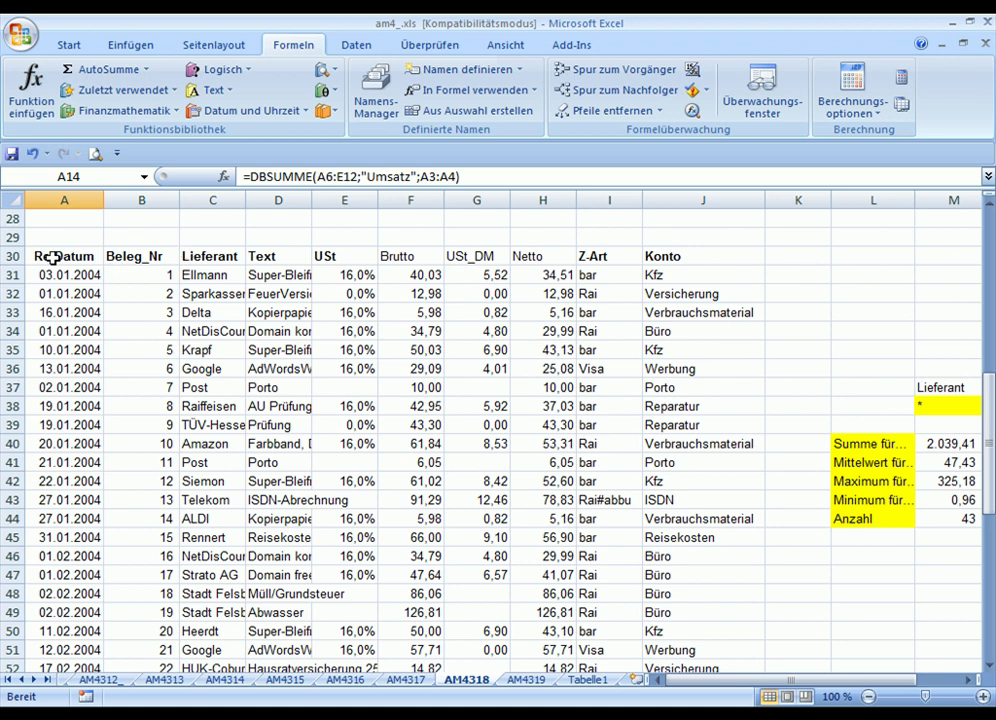
mouse_move(52, 257)
mouse_down()
mouse_move(658, 695)
mouse_move(649, 690)
mouse_up()
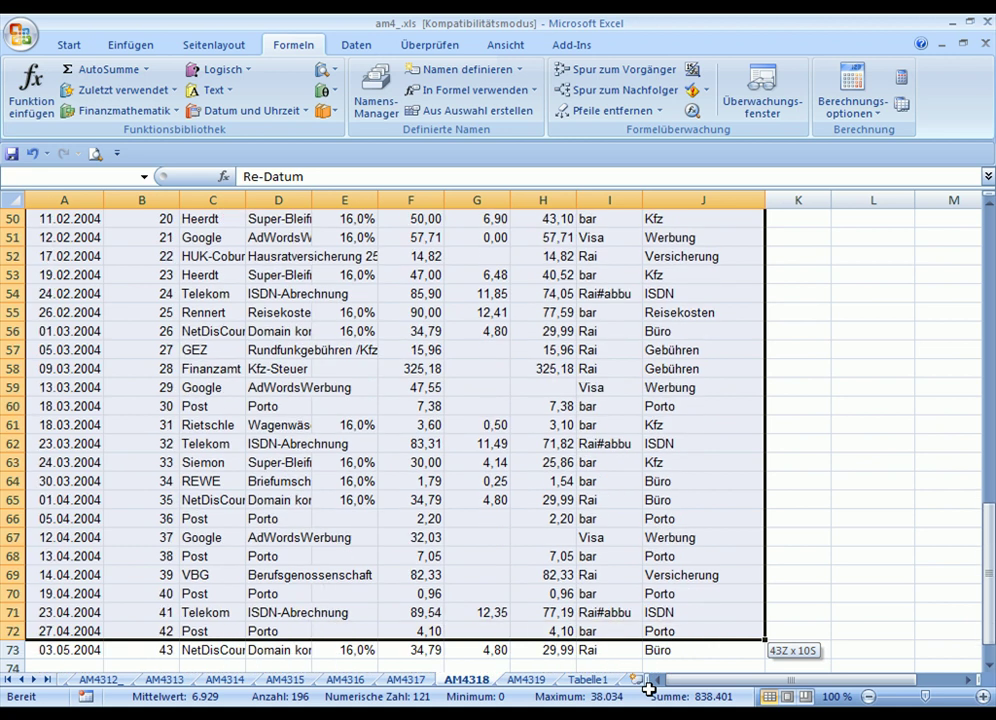
drag(649, 690, 648, 691)
drag(990, 568, 967, 373)
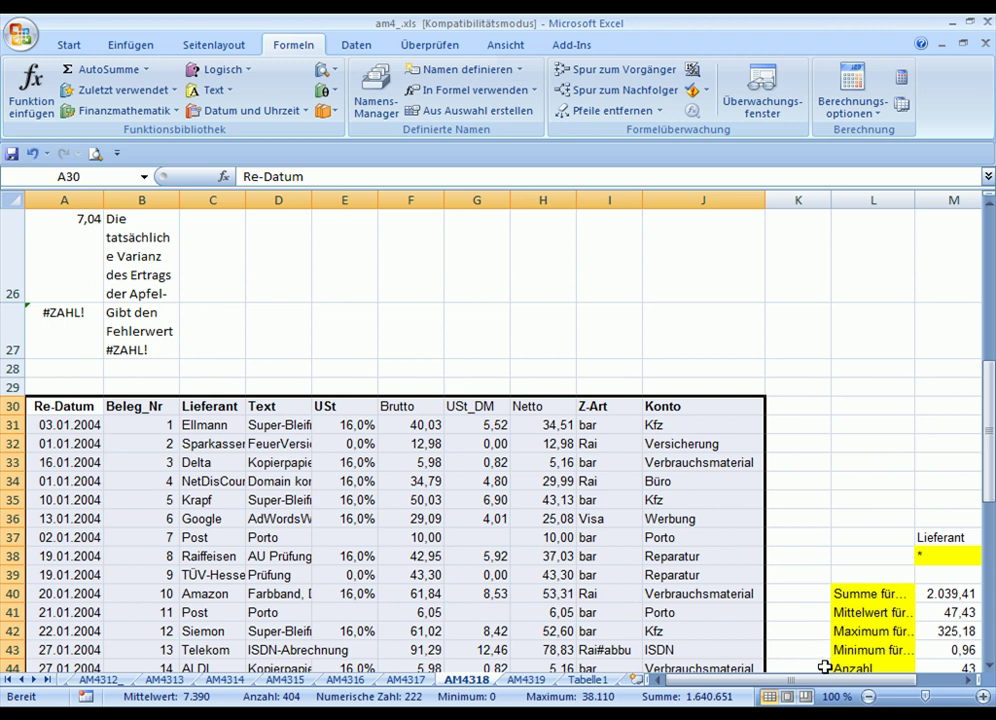
drag(845, 681, 884, 703)
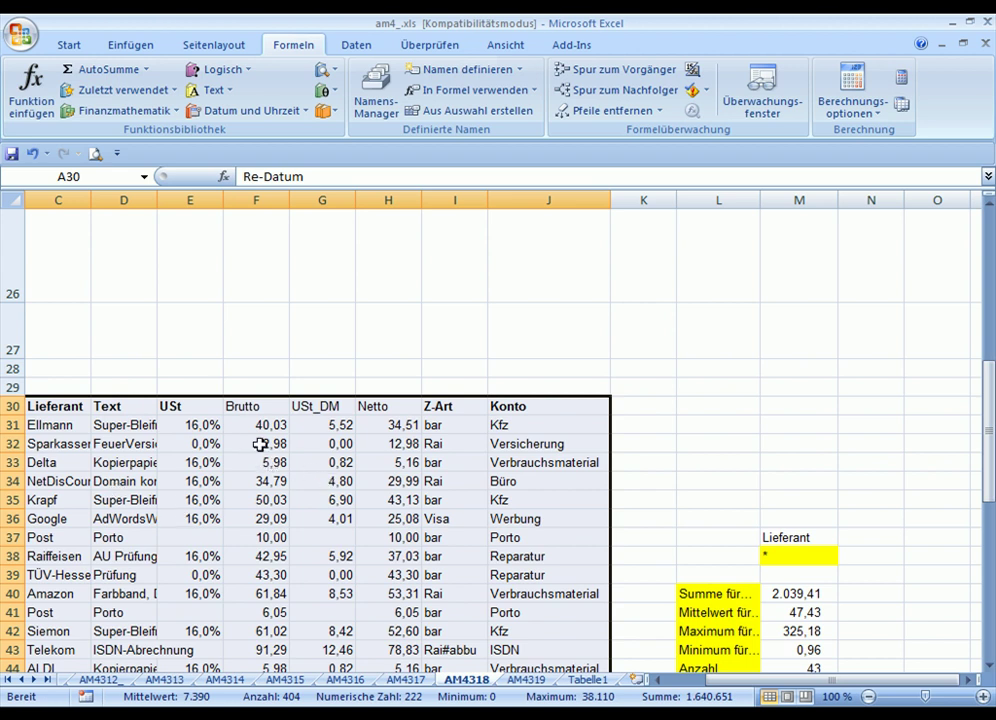
Select the Brutto amounts and confirm the status-bar sum of 2.039,41.
mouse_move(255, 430)
mouse_down()
mouse_move(245, 648)
mouse_move(250, 678)
mouse_move(256, 672)
mouse_up()
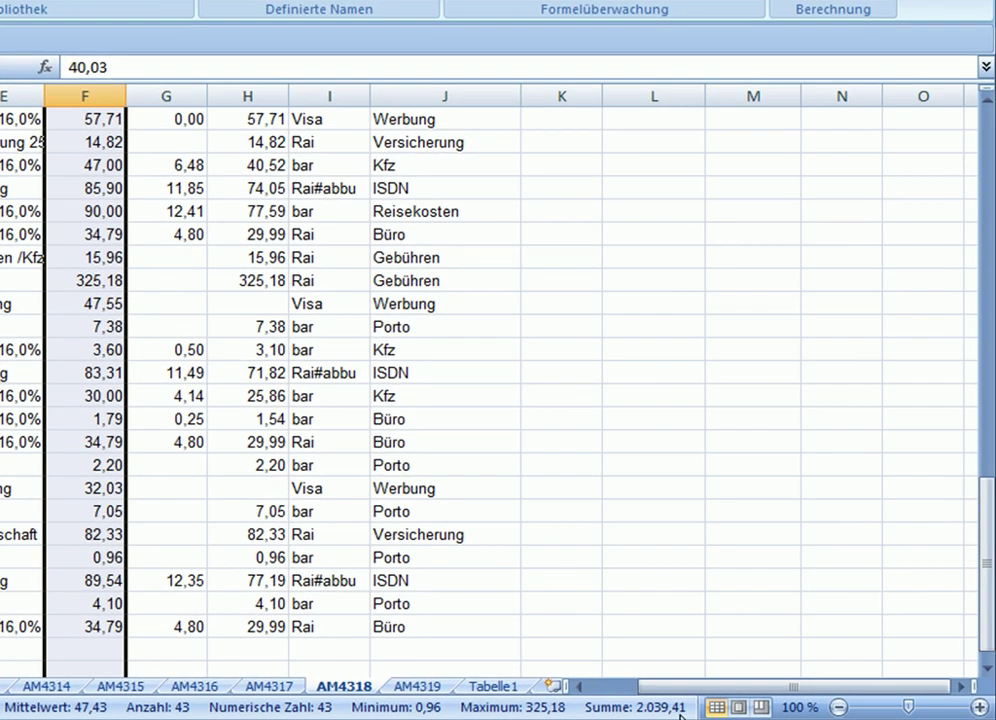
drag(989, 516, 988, 525)
mouse_move(991, 648)
mouse_down()
mouse_move(978, 638)
mouse_move(970, 516)
mouse_up()
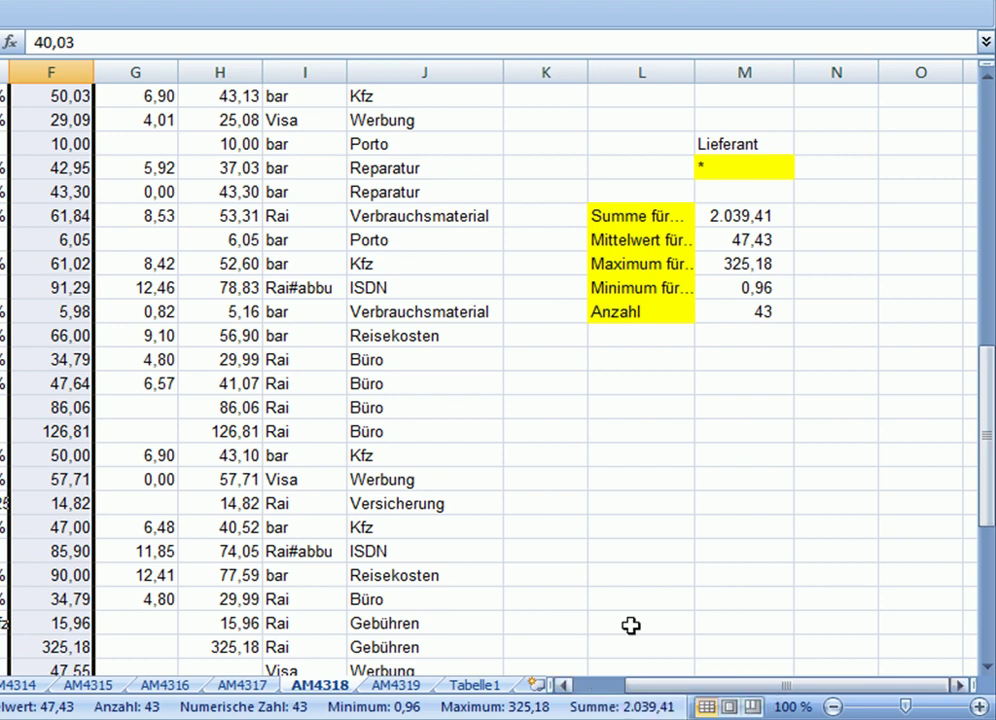
Replace the * Lieferant criterion with Telekom, giving sum 350,04 and count 4.
click(718, 167)
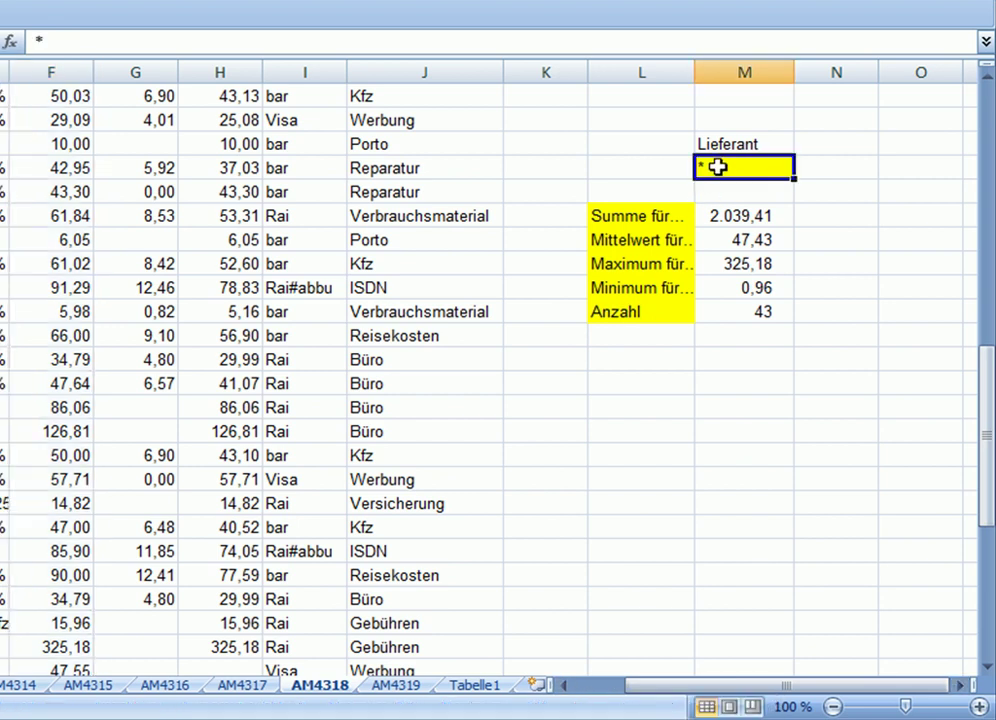
text(Telekom)
key(Return)
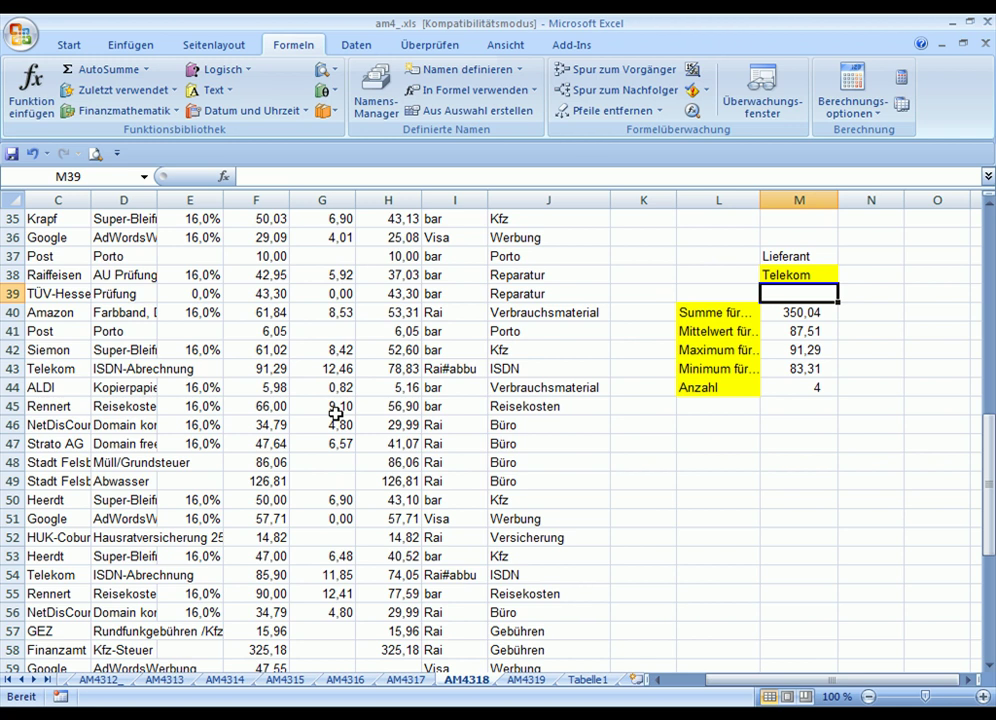
scroll(336, 413, up, 1)
scroll(330, 413, up, 2)
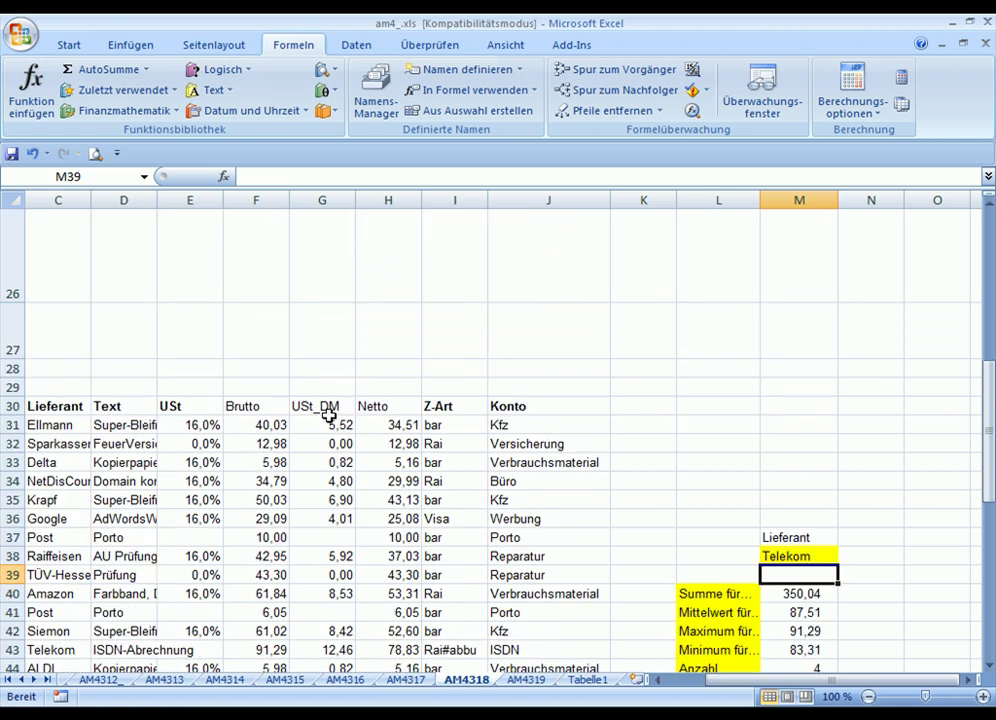
Sort the invoices by Lieferant from A to Z.
click(52, 462)
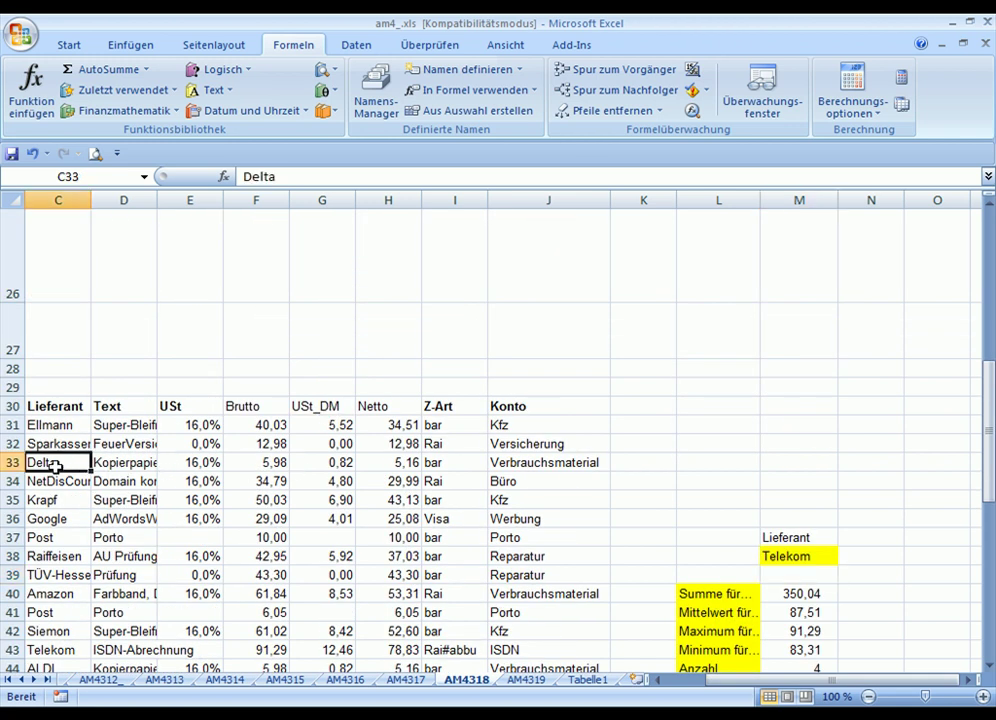
right_click(70, 484)
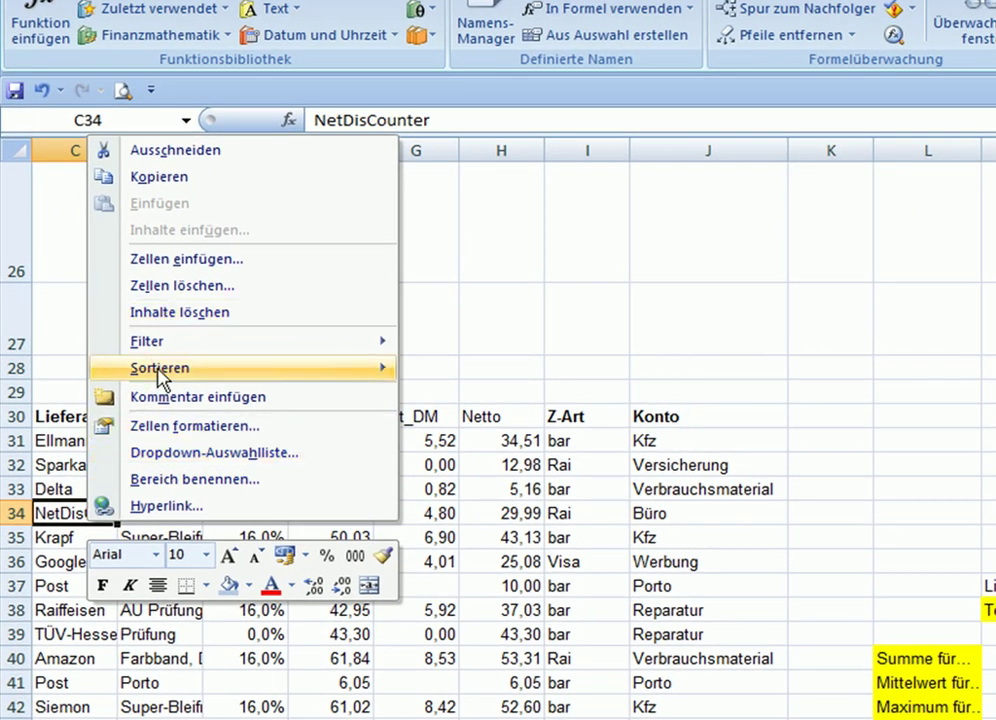
mouse_move(160, 368)
click(422, 372)
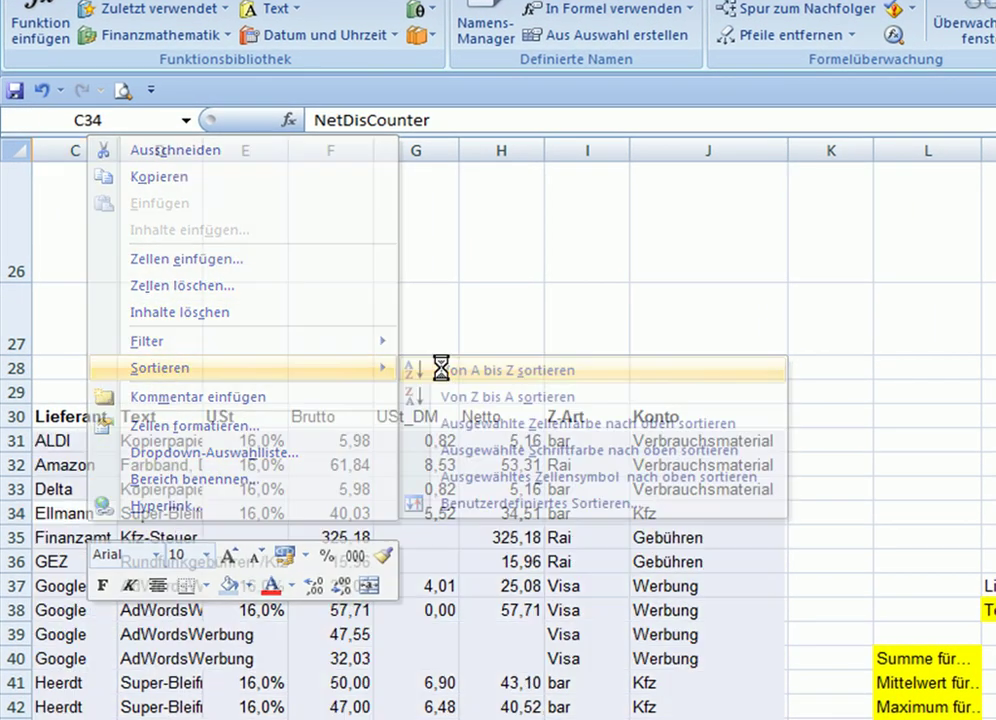
Select the four Telekom Brutto amounts in F68:F71 and confirm they total 350,04.
scroll(340, 520, down, 2)
scroll(344, 557, down, 3)
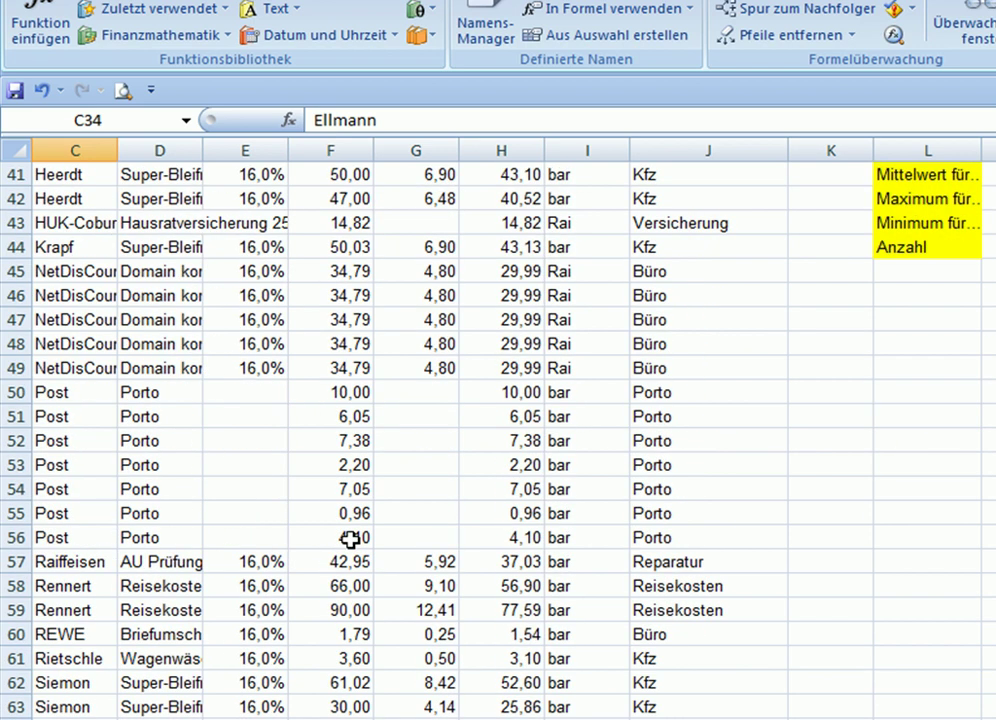
scroll(350, 540, down, 3)
click(347, 584)
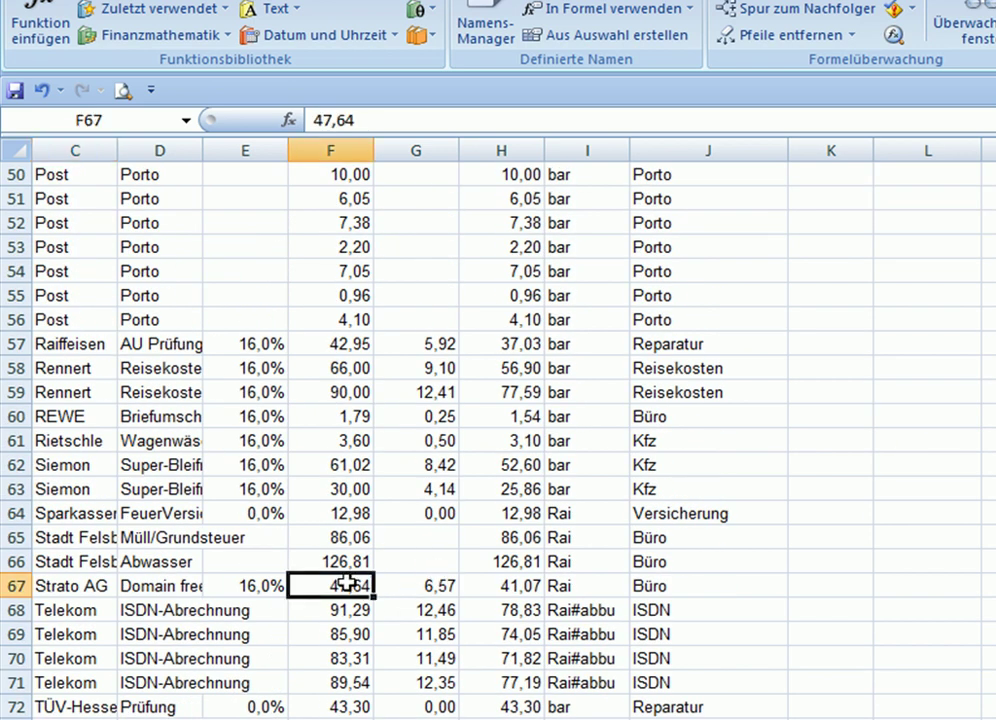
drag(347, 584, 337, 678)
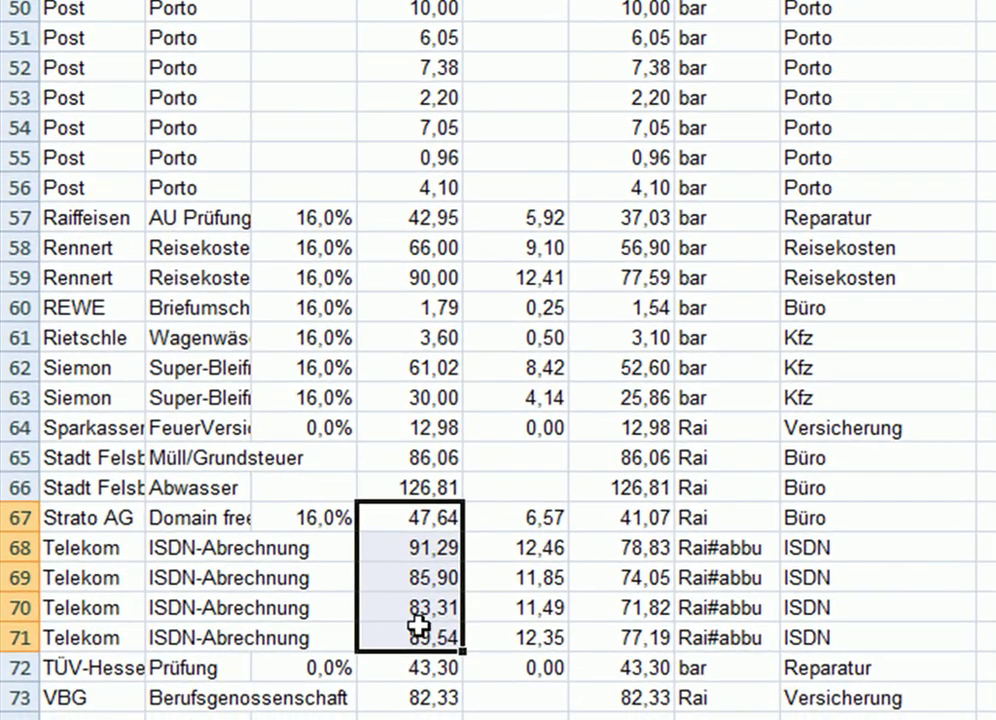
drag(423, 603, 423, 637)
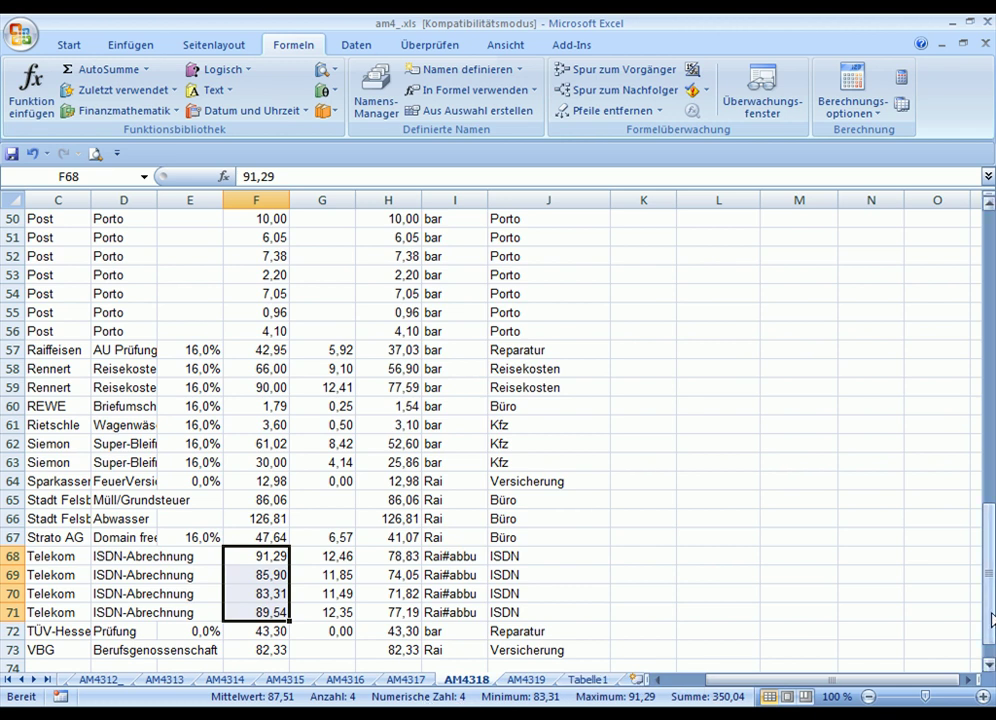
scroll(815, 313, up, 3)
scroll(815, 313, up, 2)
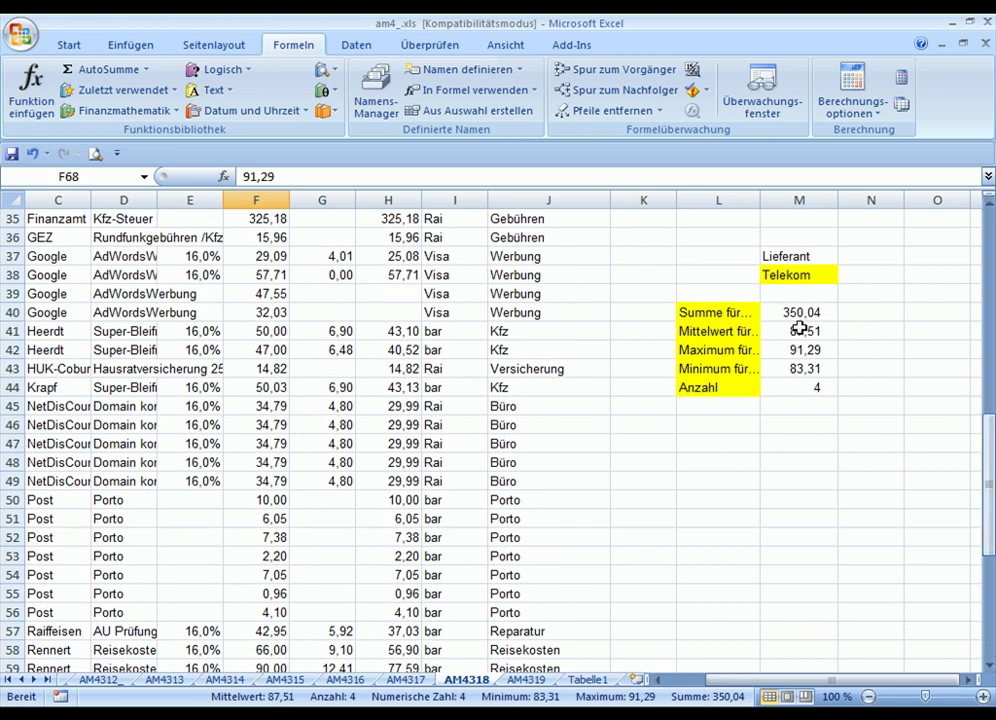